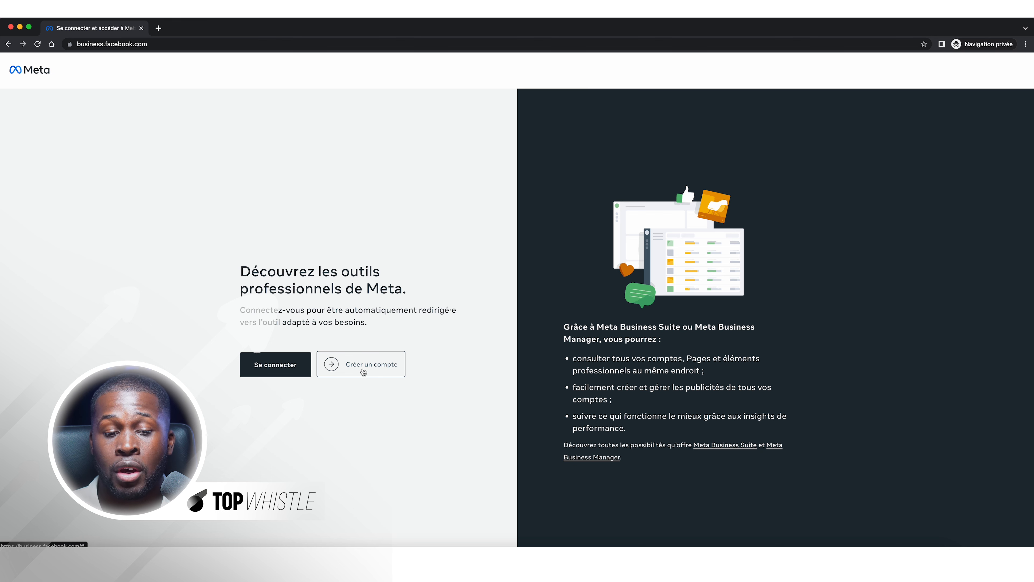
Sign in to Meta's business tools via Facebook, entering the account's login e-mail
{"action": "left_click", "coordinate": [292, 373]}
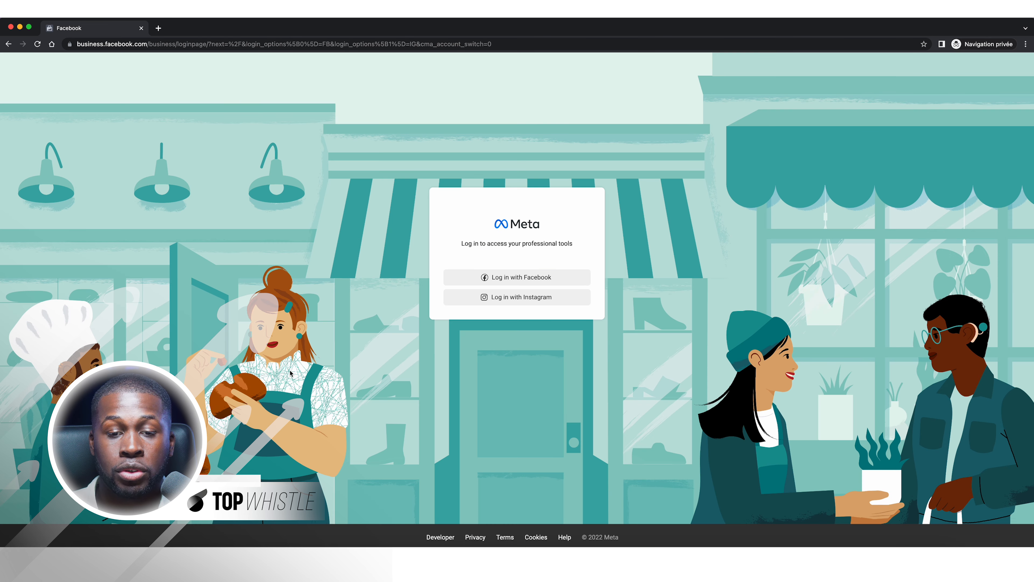
{"action": "left_click", "coordinate": [540, 284]}
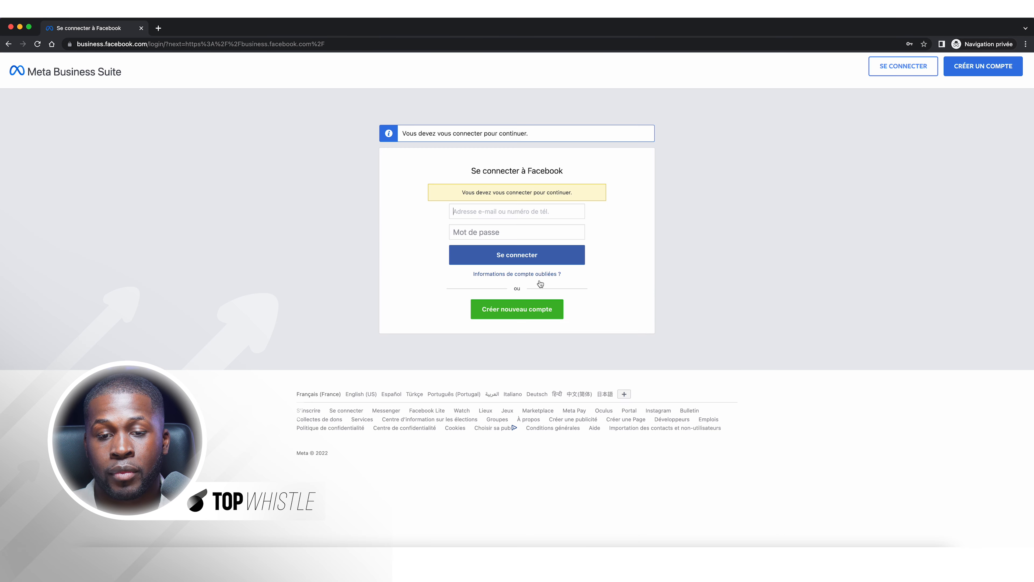
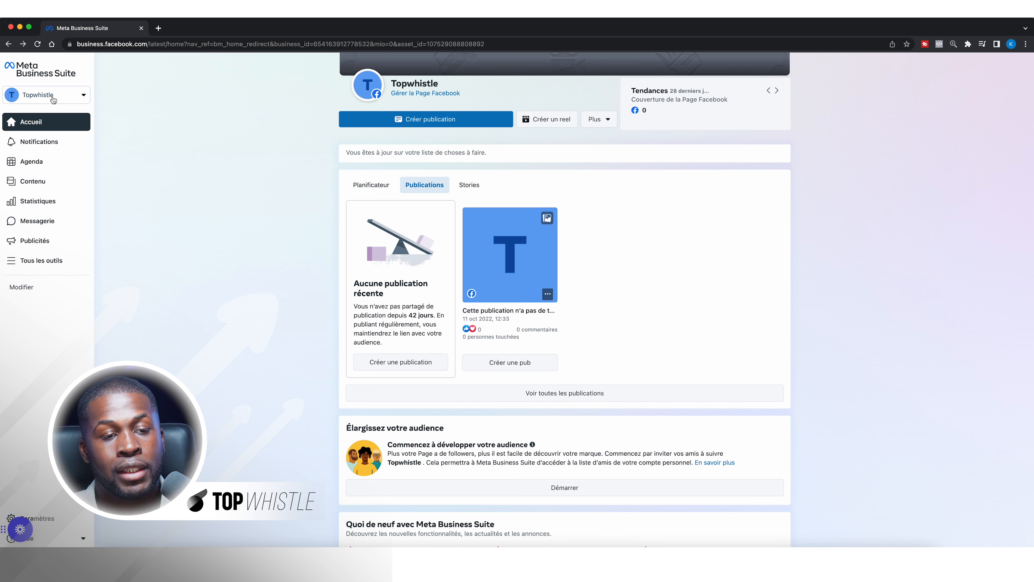
Open the ad account settings for the Topwhistle business from the business selector
{"action": "left_click", "coordinate": [64, 96]}
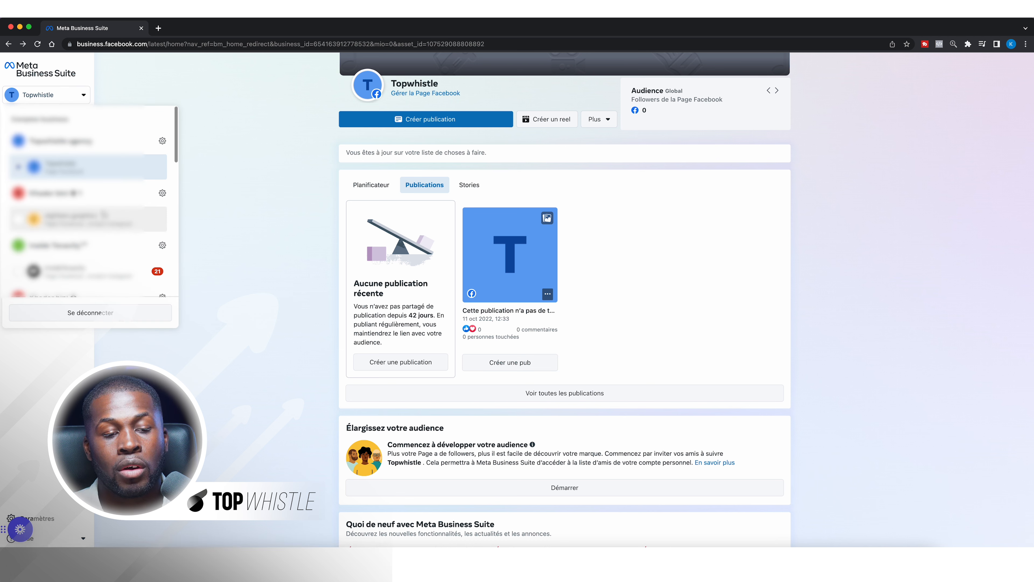
{"action": "scroll", "coordinate": [104, 220], "scroll_direction": "down", "scroll_amount": 3}
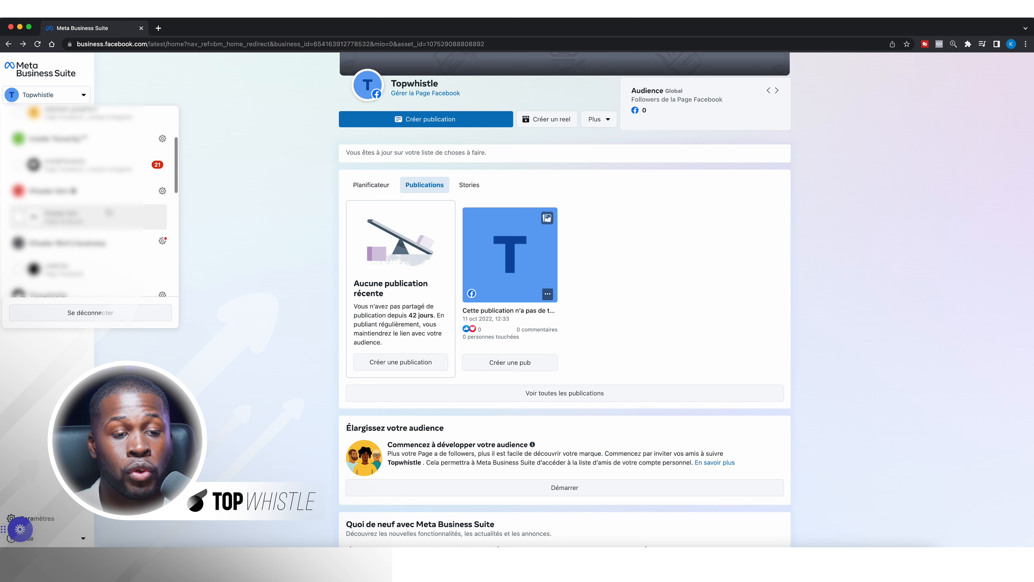
{"action": "scroll", "coordinate": [109, 221], "scroll_direction": "down", "scroll_amount": 3}
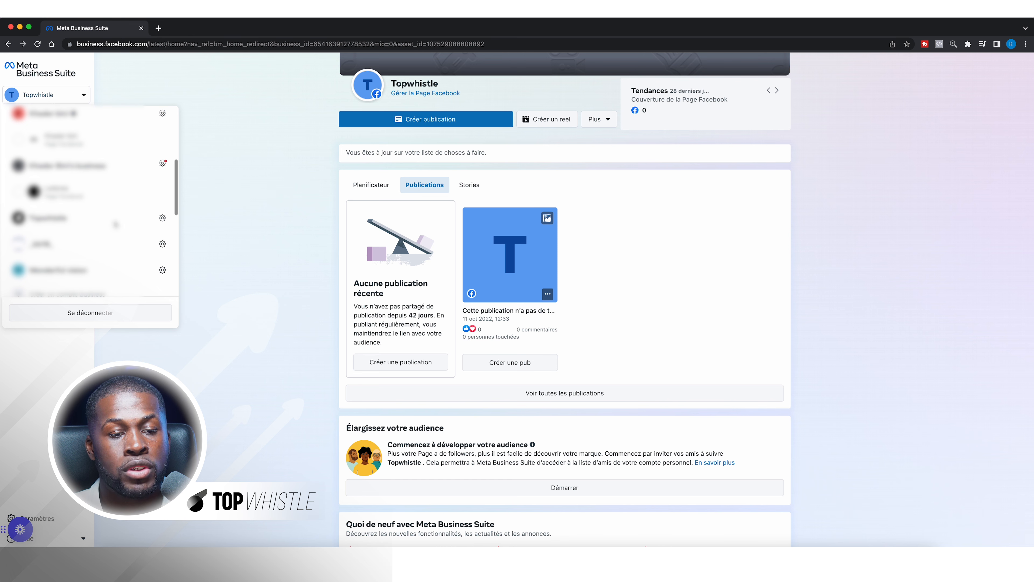
{"action": "left_click", "coordinate": [162, 218]}
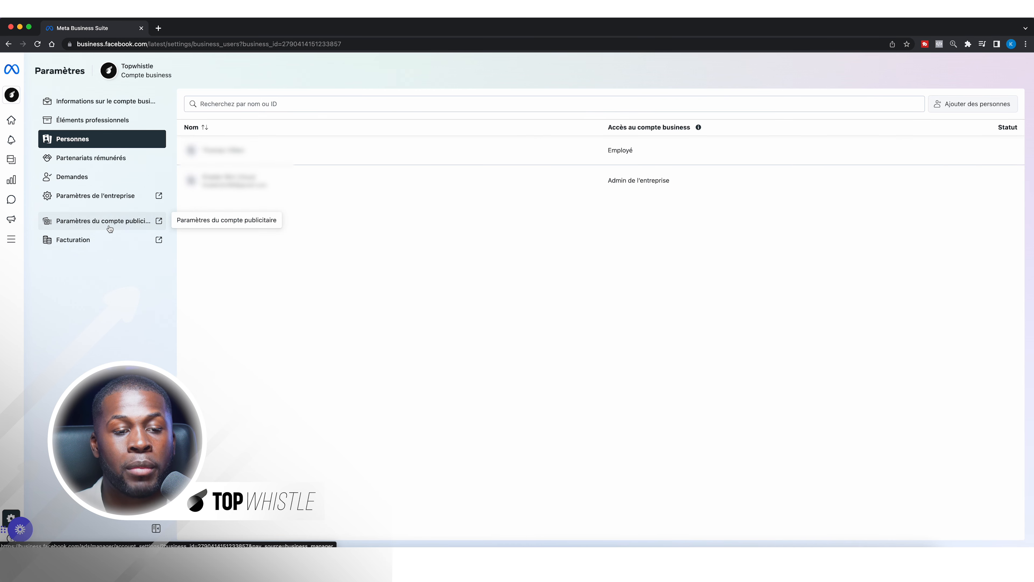
{"action": "left_click", "coordinate": [128, 227]}
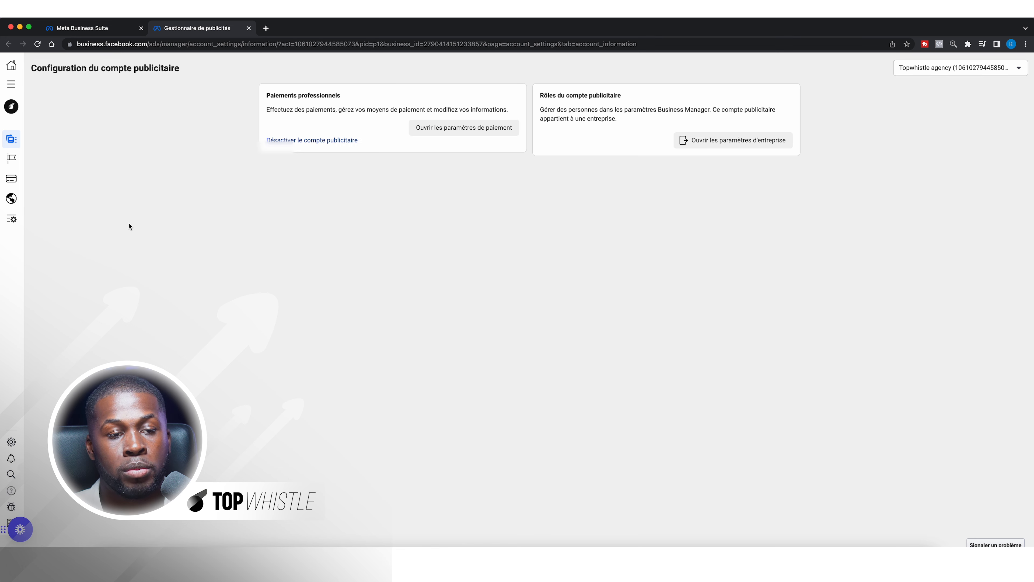
Launch Gestionnaire de publicités from the Tous les outils list
{"action": "left_click", "coordinate": [12, 86]}
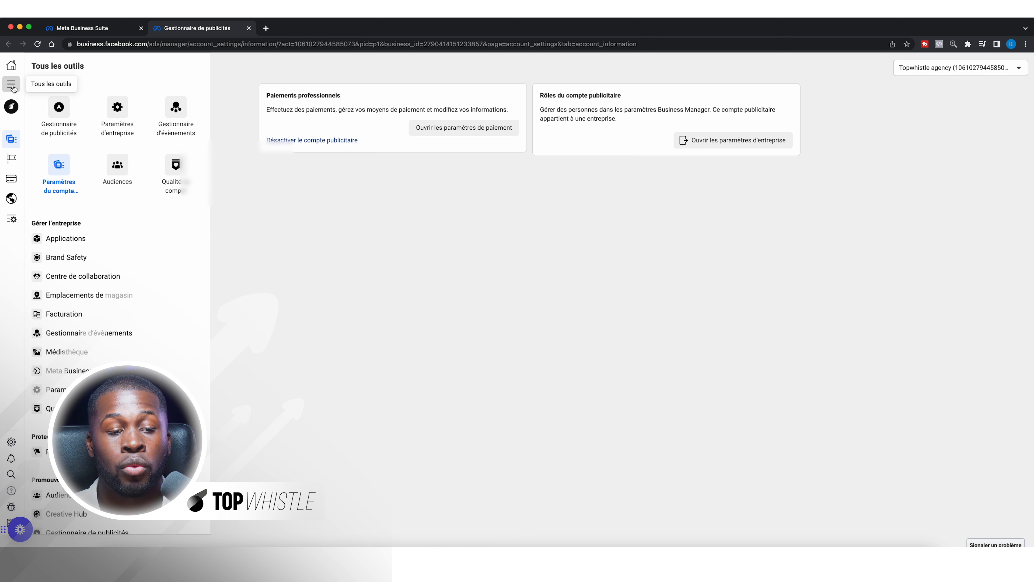
{"action": "scroll", "coordinate": [140, 338], "scroll_direction": "down", "scroll_amount": 3}
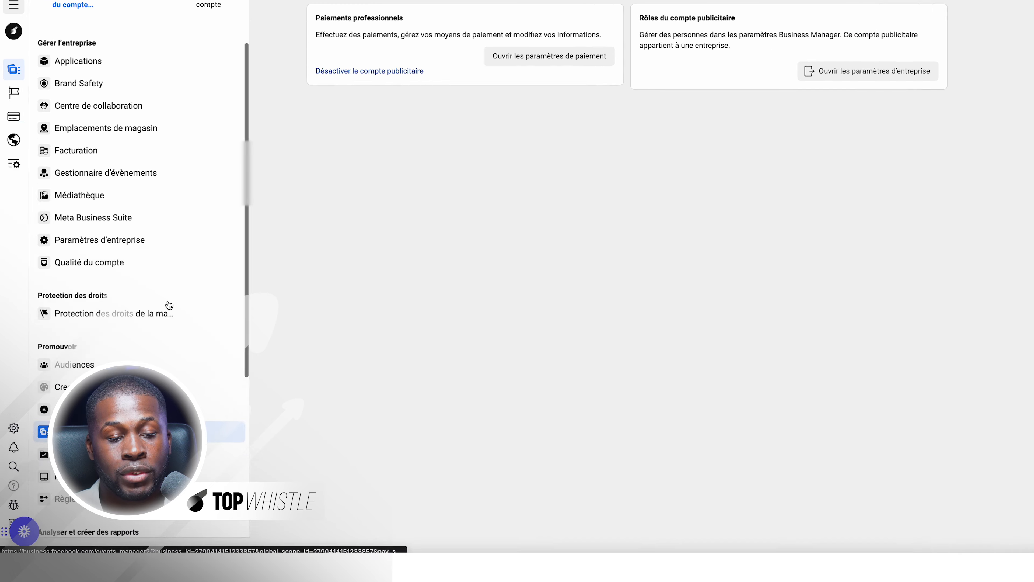
{"action": "scroll", "coordinate": [169, 305], "scroll_direction": "down", "scroll_amount": 1}
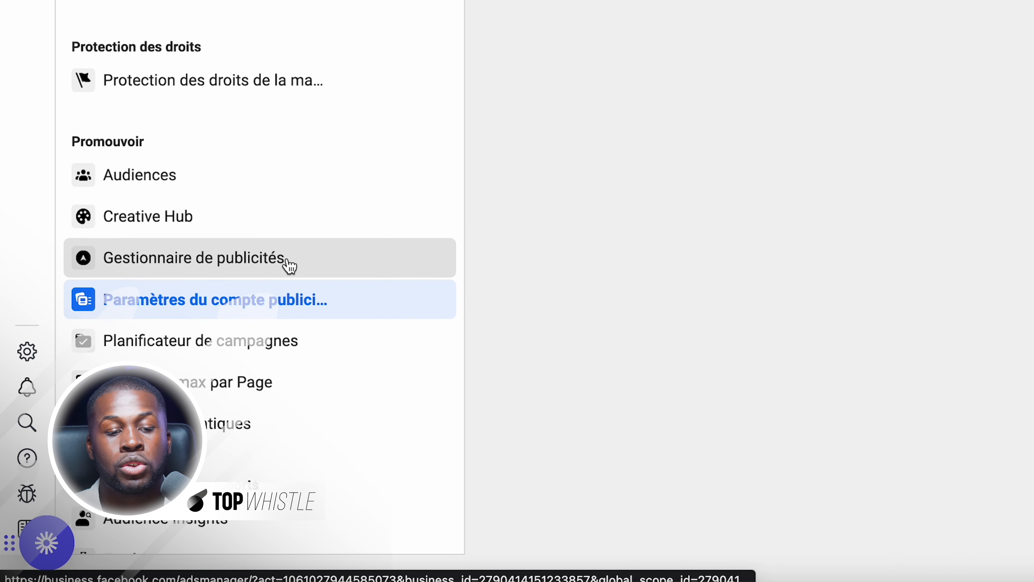
{"action": "left_click", "coordinate": [299, 266]}
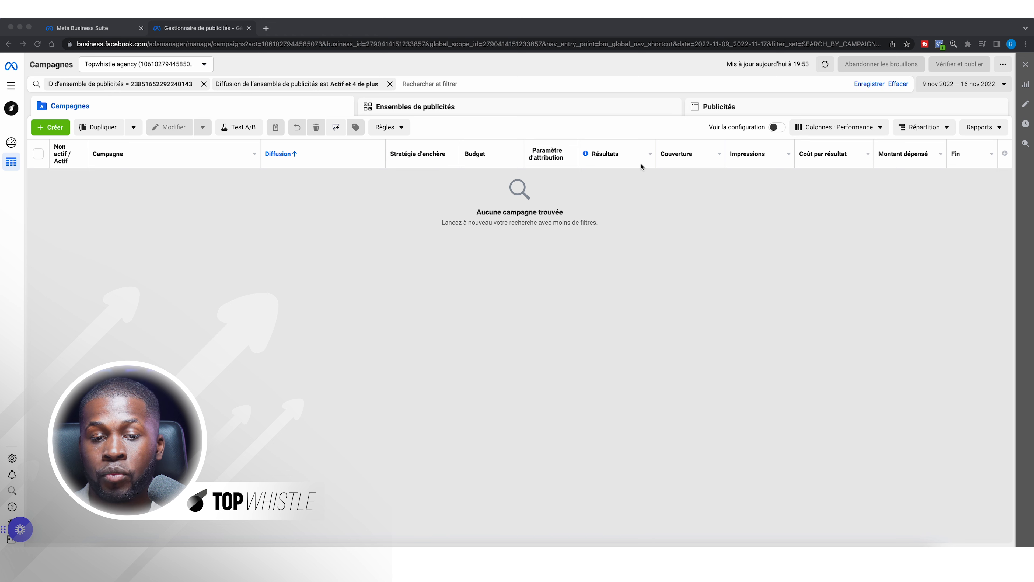
Move from campaigns through Ensembles de publicités to the Publicités ads view
{"action": "left_click", "coordinate": [485, 105]}
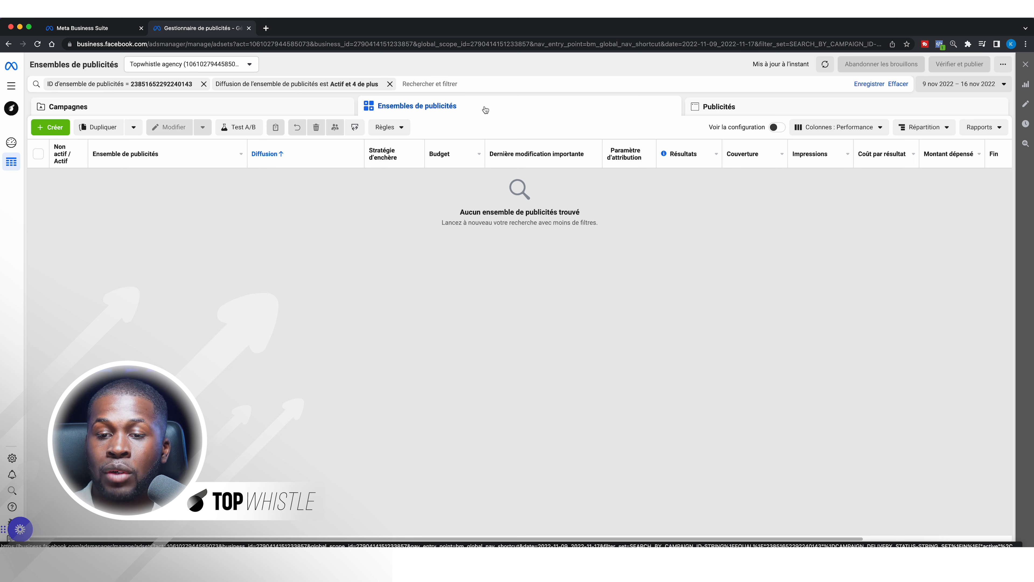
{"action": "left_click", "coordinate": [744, 109]}
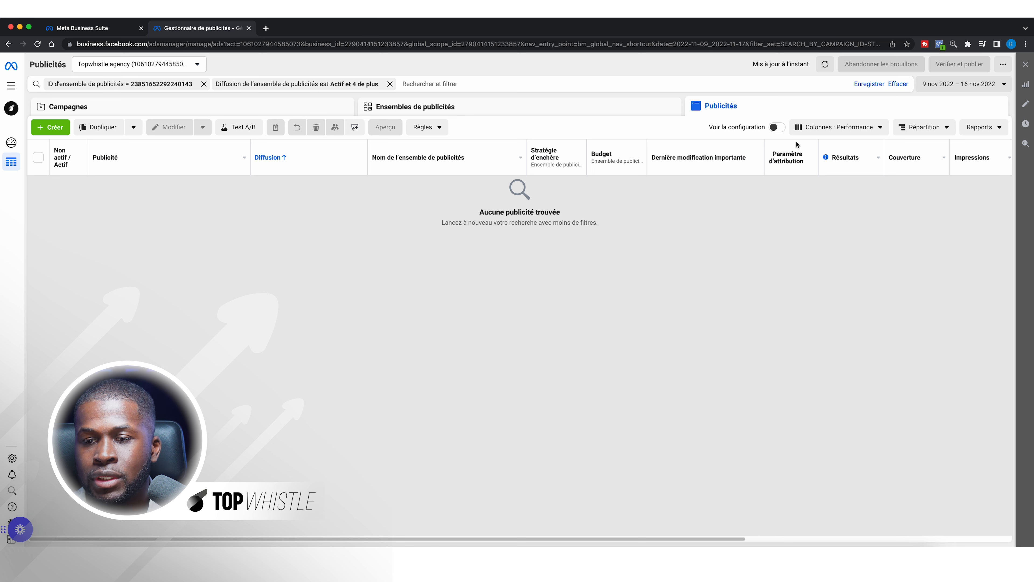
Open Personnaliser les colonnes from the Colonnes : Performance preset menu
{"action": "left_click", "coordinate": [850, 128]}
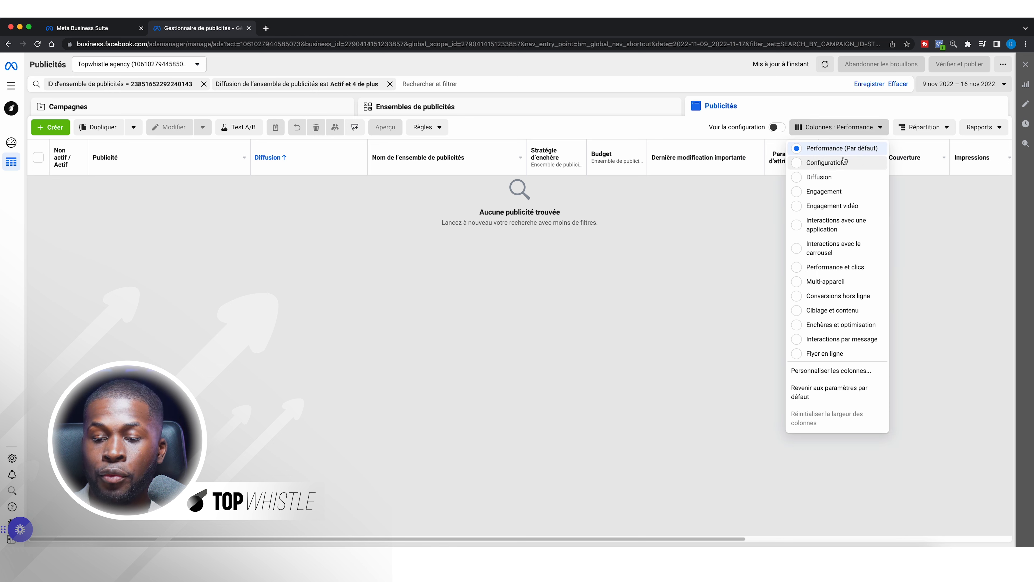
{"action": "left_click", "coordinate": [832, 370]}
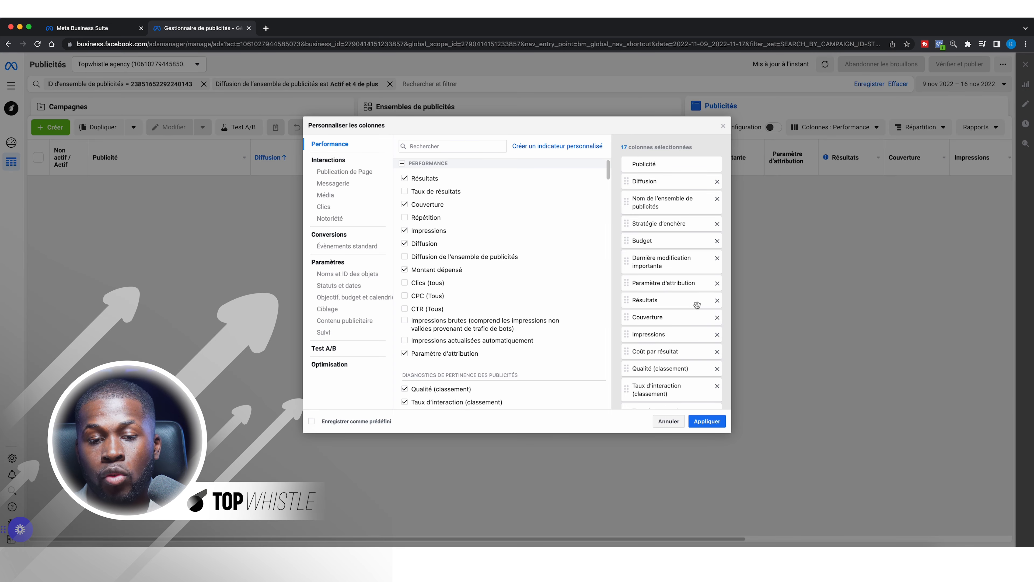
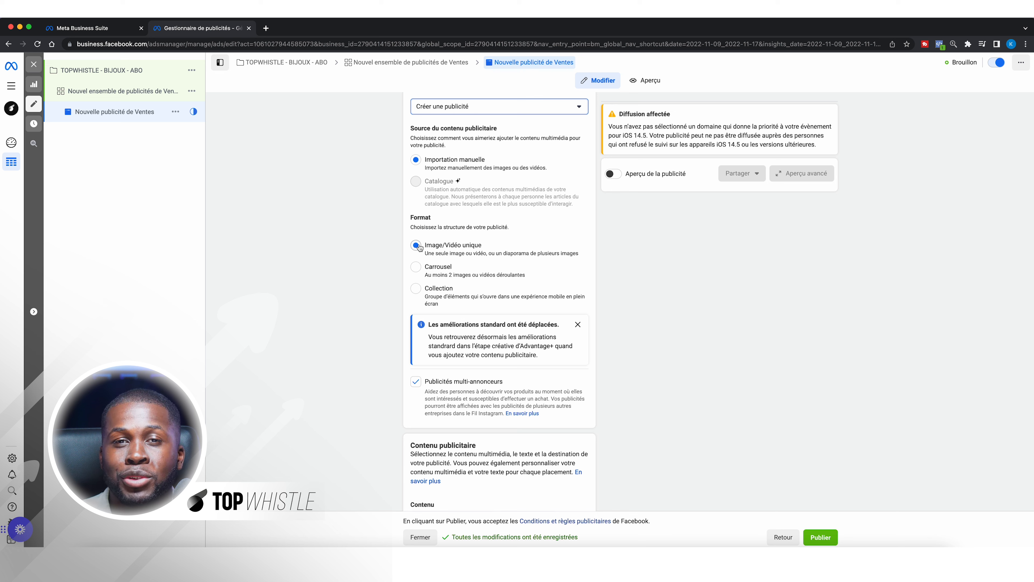
{"action": "scroll", "coordinate": [656, 309], "scroll_direction": "up", "scroll_amount": 1}
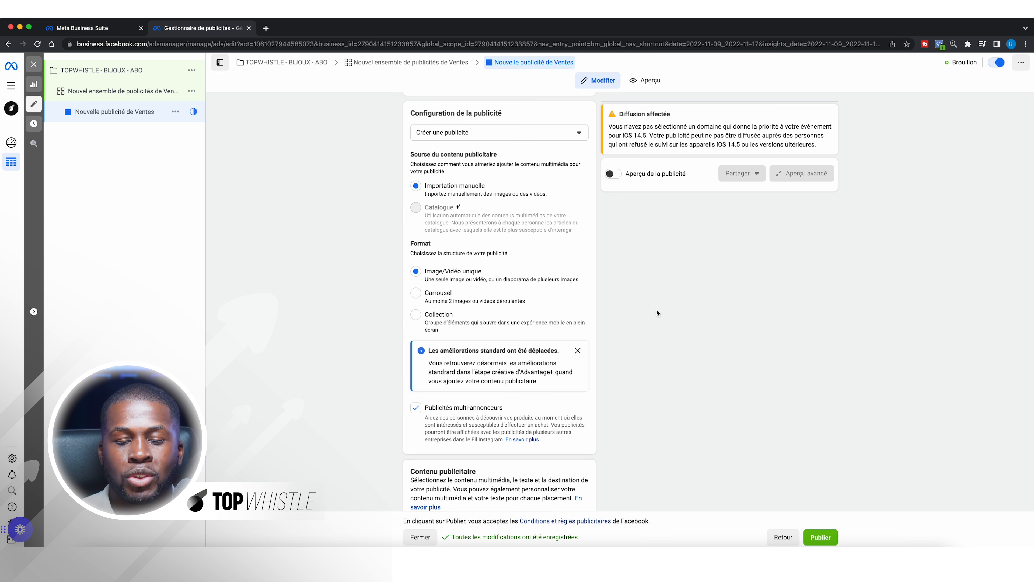
{"action": "scroll", "coordinate": [656, 312], "scroll_direction": "down", "scroll_amount": 5}
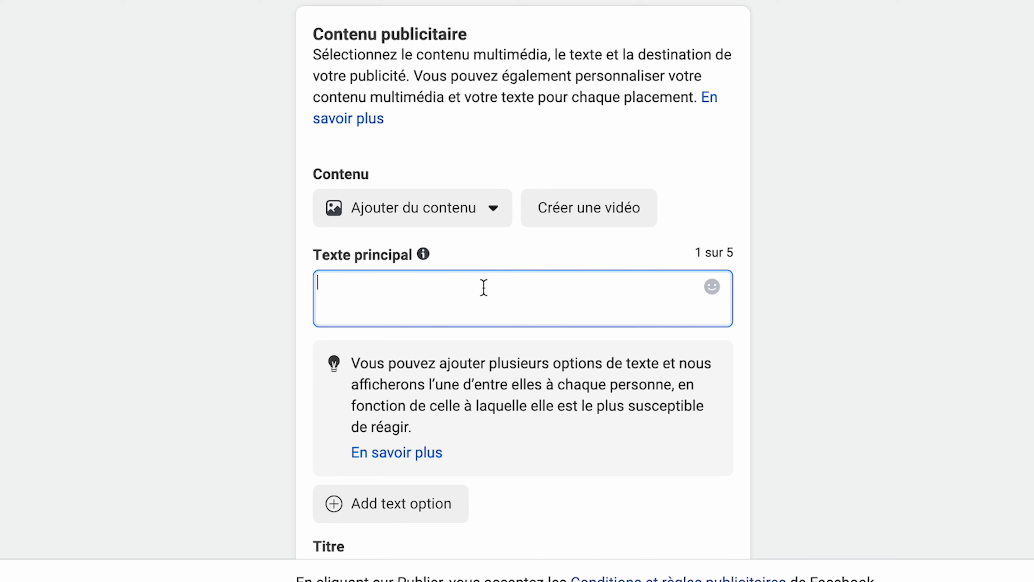
Type the primary text template lines PHRASE D'ACCROCHE, DESCRIPTION, 3 BÉNÉFICE and LIEN DU SITE WEB
{"action": "type", "text": "PHRASE D'ACCROCHE"}
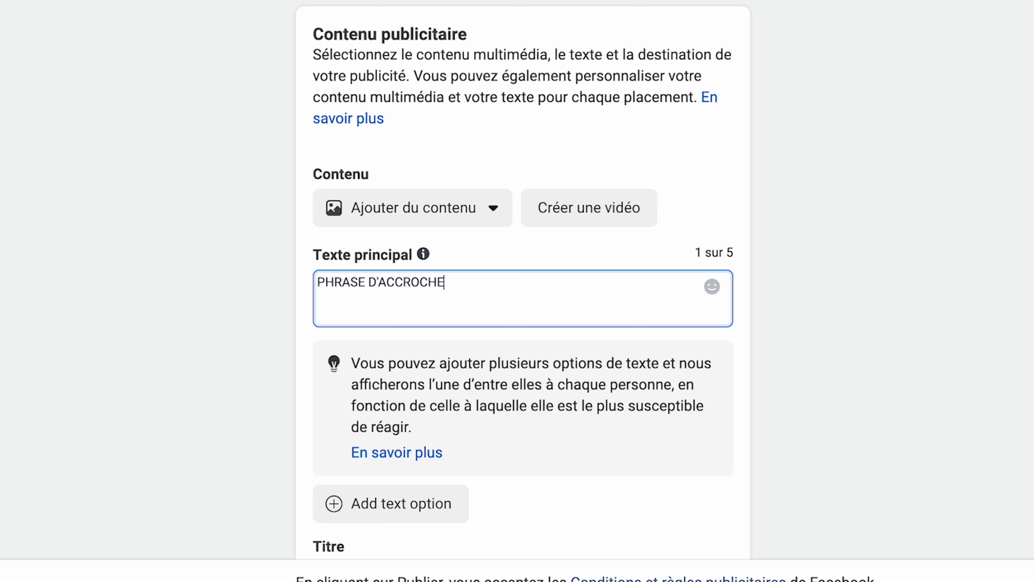
{"action": "key", "text": "Return"}
{"action": "key", "text": "Return"}
{"action": "type", "text": "DESCRIPTION"}
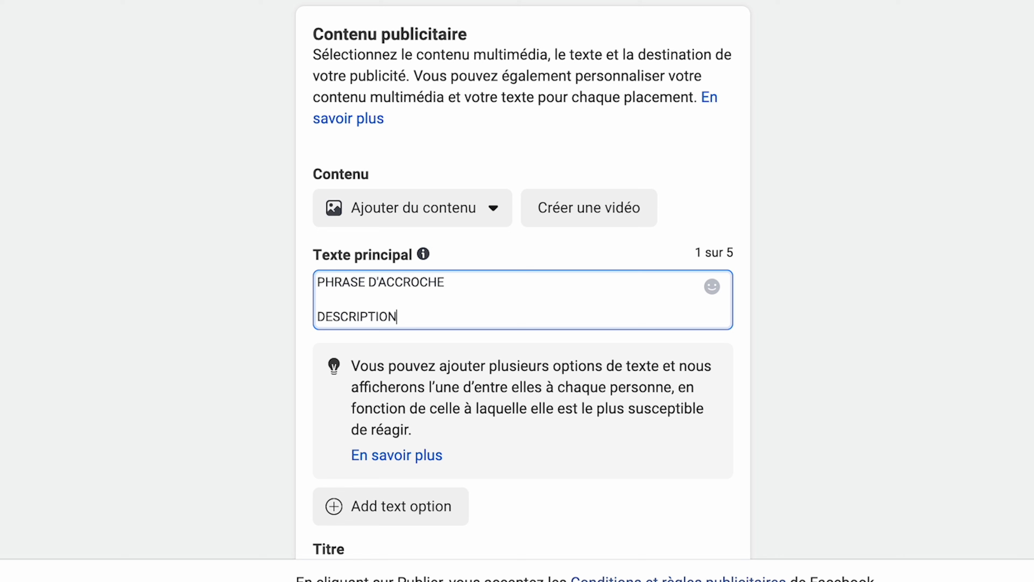
{"action": "key", "text": "Return"}
{"action": "key", "text": "Return"}
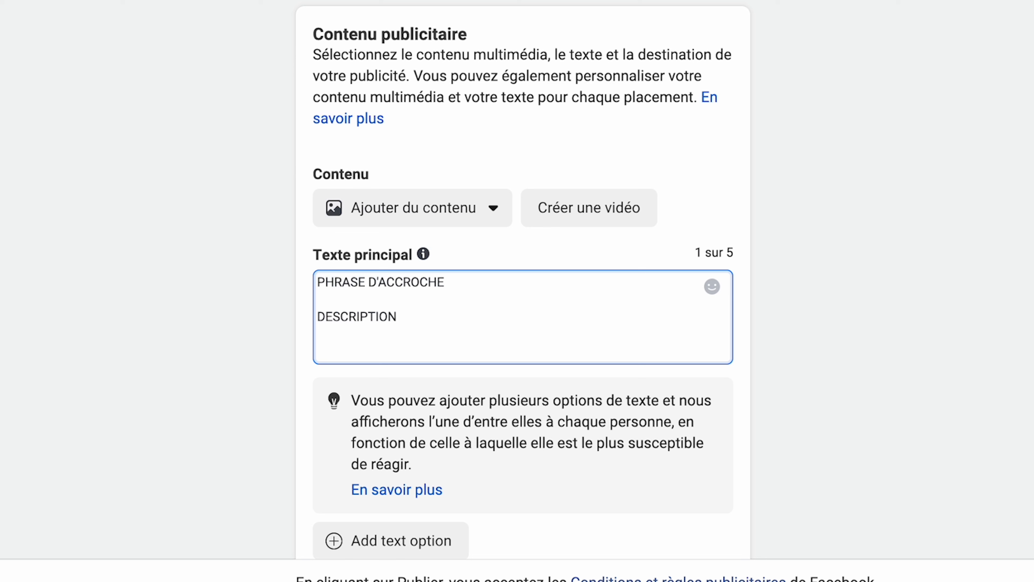
{"action": "type", "text": "3 BÉNÉFI E"}
{"action": "key", "text": "BackSpace"}
{"action": "key", "text": "BackSpace"}
{"action": "type", "text": "CE"}
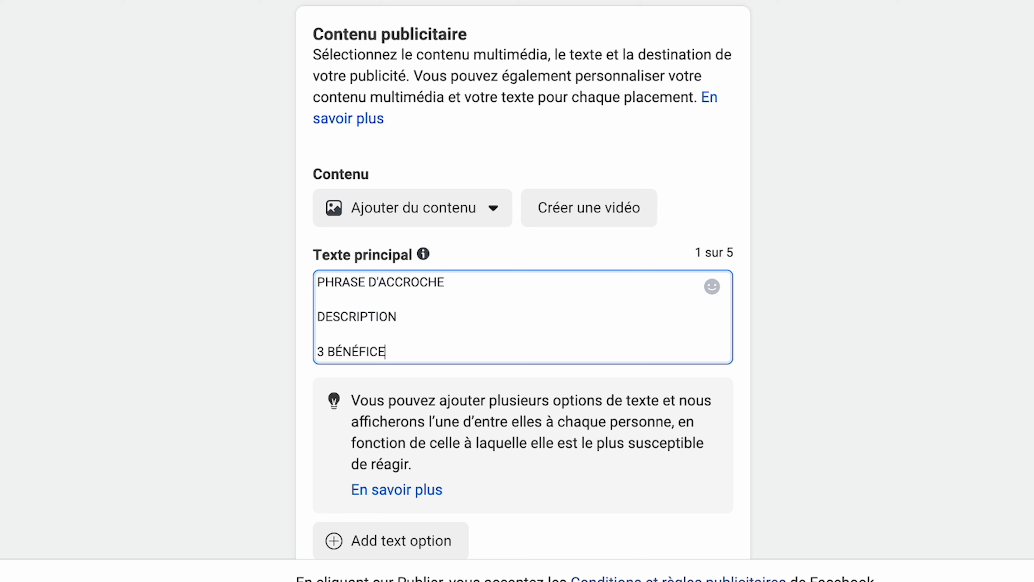
{"action": "key", "text": "Return"}
{"action": "key", "text": "Return"}
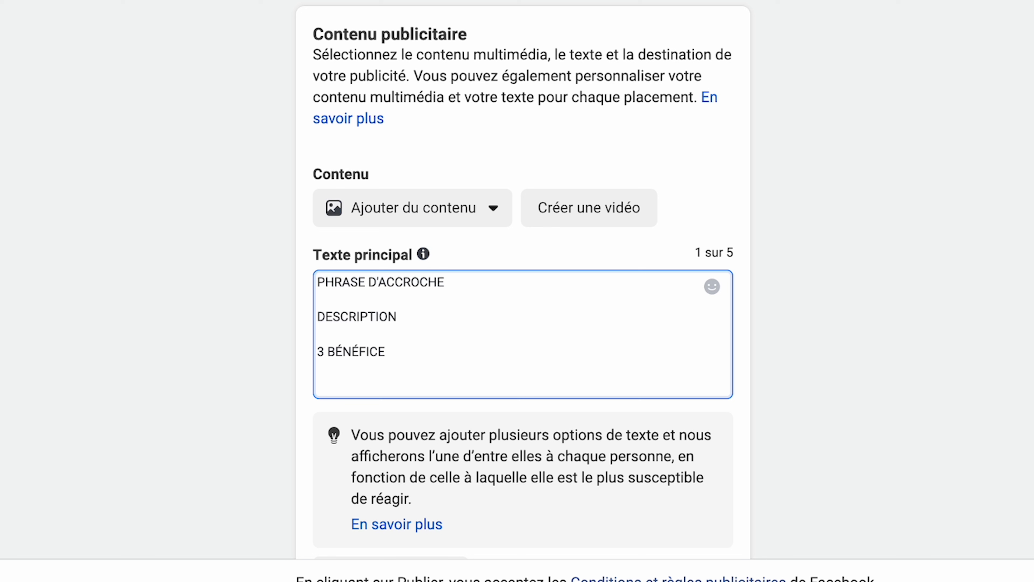
{"action": "type", "text": "LIEN DU SITE WEB"}
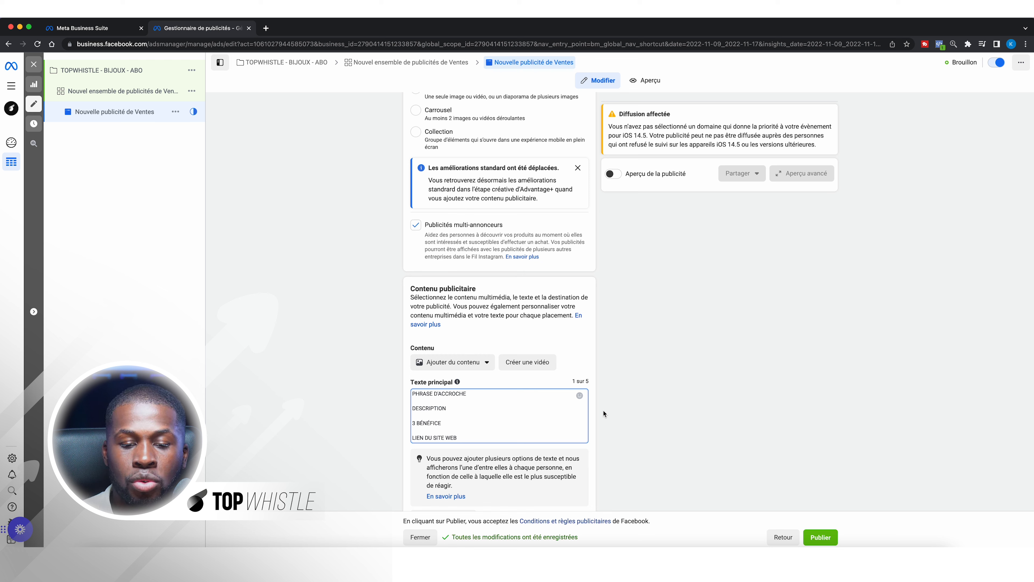
Scroll down past the primary text to reach the empty Titre field
{"action": "scroll", "coordinate": [603, 414], "scroll_direction": "down", "scroll_amount": 1}
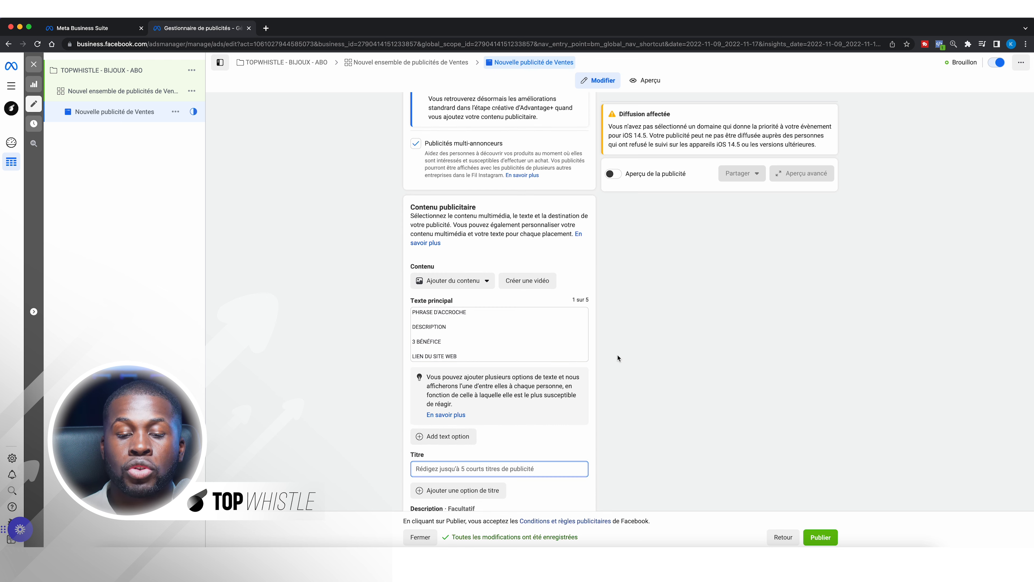
{"action": "scroll", "coordinate": [618, 355], "scroll_direction": "down", "scroll_amount": 3}
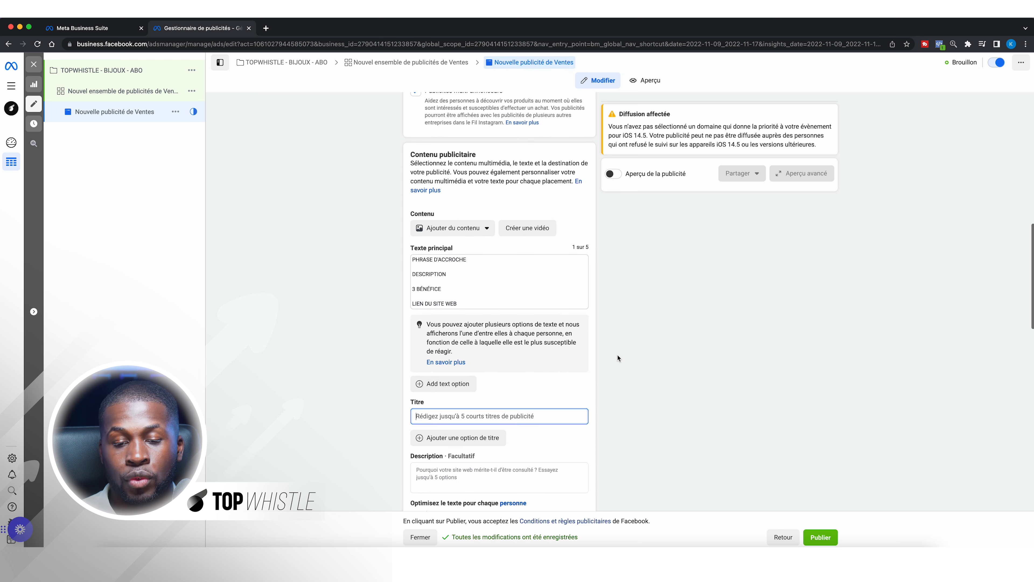